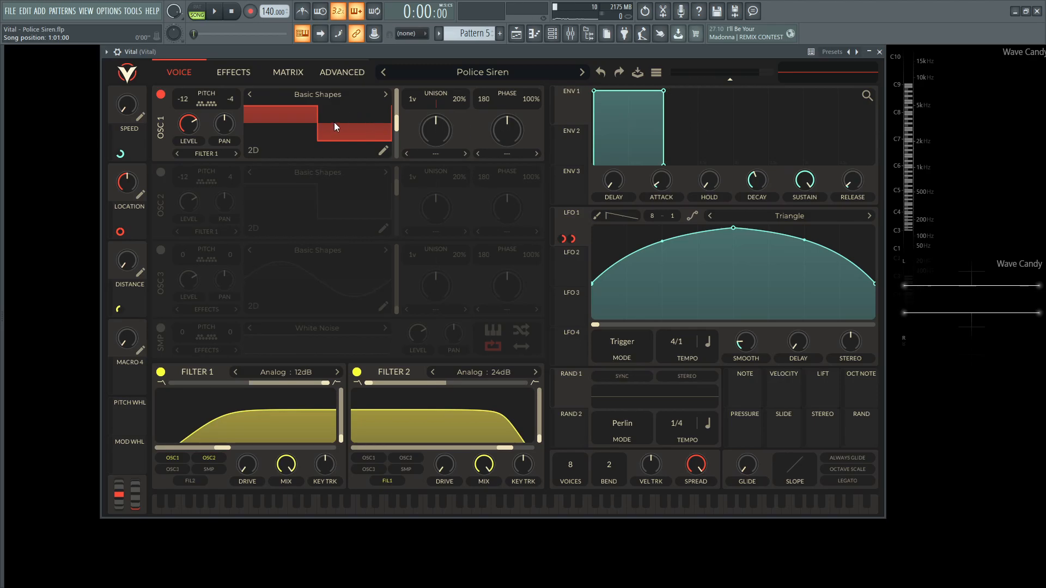
# Play a test note while trying different settings of the Speed, Location and Distance macros.
pyautogui.press('s')
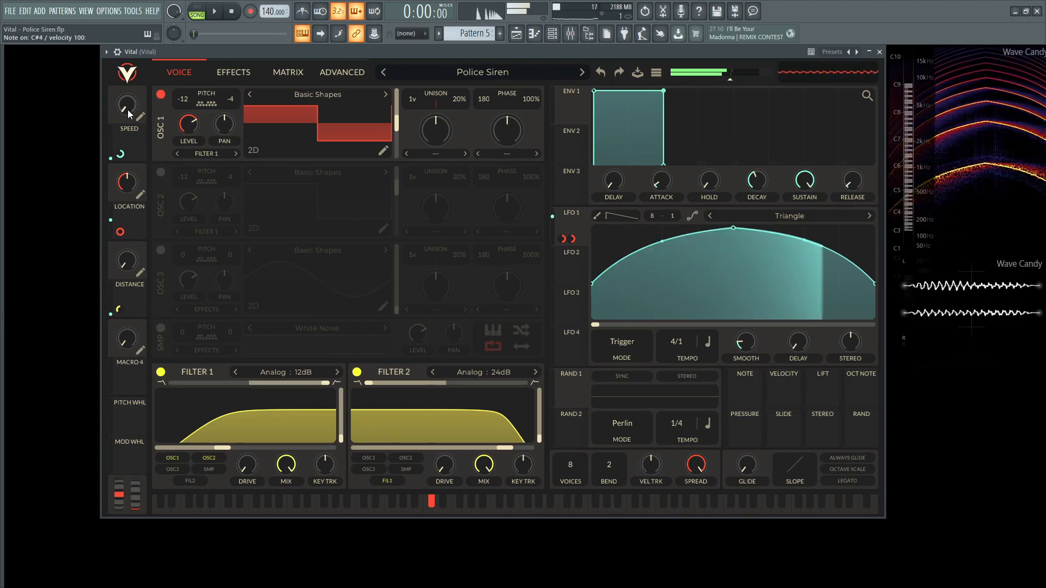
pyautogui.moveTo(129, 113); pyautogui.dragTo(139, 149)
pyautogui.moveTo(134, 266)
pyautogui.mouseDown()
pyautogui.moveTo(126, 202)
pyautogui.moveTo(134, 254)
pyautogui.mouseUp()
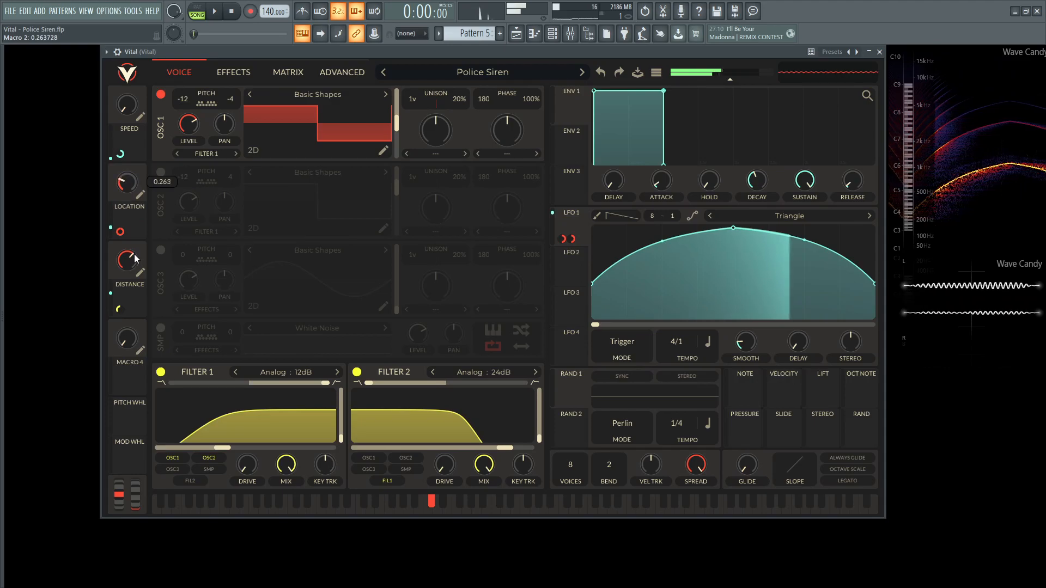
pyautogui.moveTo(134, 109)
pyautogui.mouseDown()
pyautogui.moveTo(127, 44)
pyautogui.moveTo(126, 121)
pyautogui.moveTo(129, 108)
pyautogui.mouseUp()
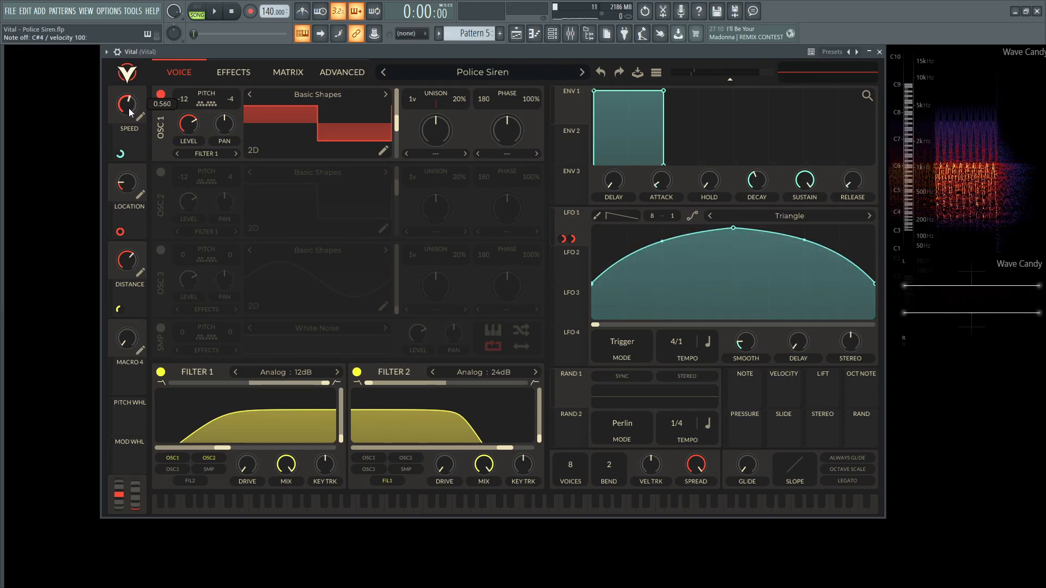
# Reset the Speed, Location and Distance macros to 0.
pyautogui.doubleClick(130, 108)
pyautogui.doubleClick(126, 182)
pyautogui.doubleClick(127, 261)
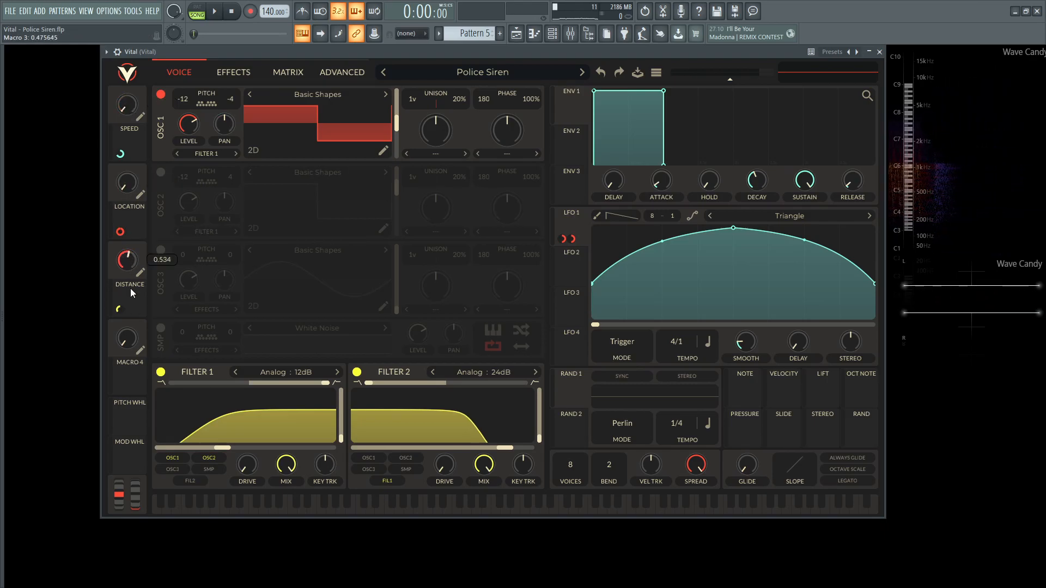
pyautogui.doubleClick(123, 104)
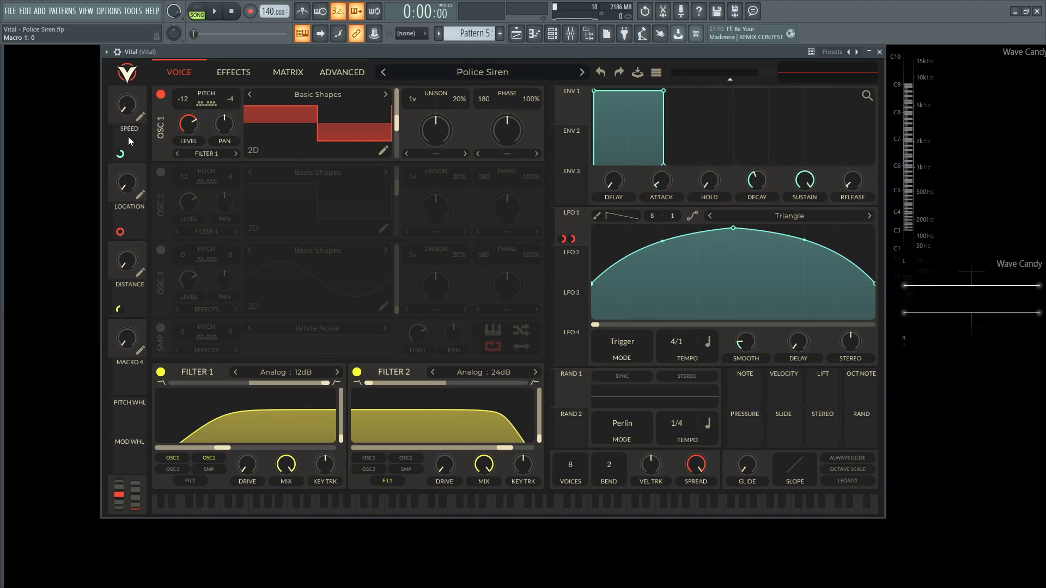
# Play a test note and set the Location macro to exactly 0.5.
pyautogui.press('s')
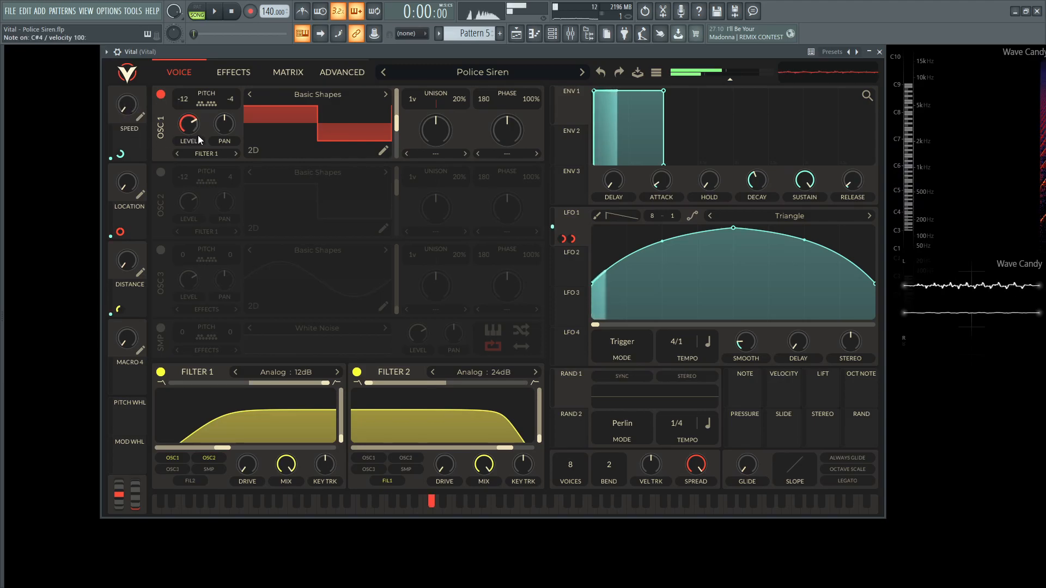
pyautogui.rightClick(127, 185)
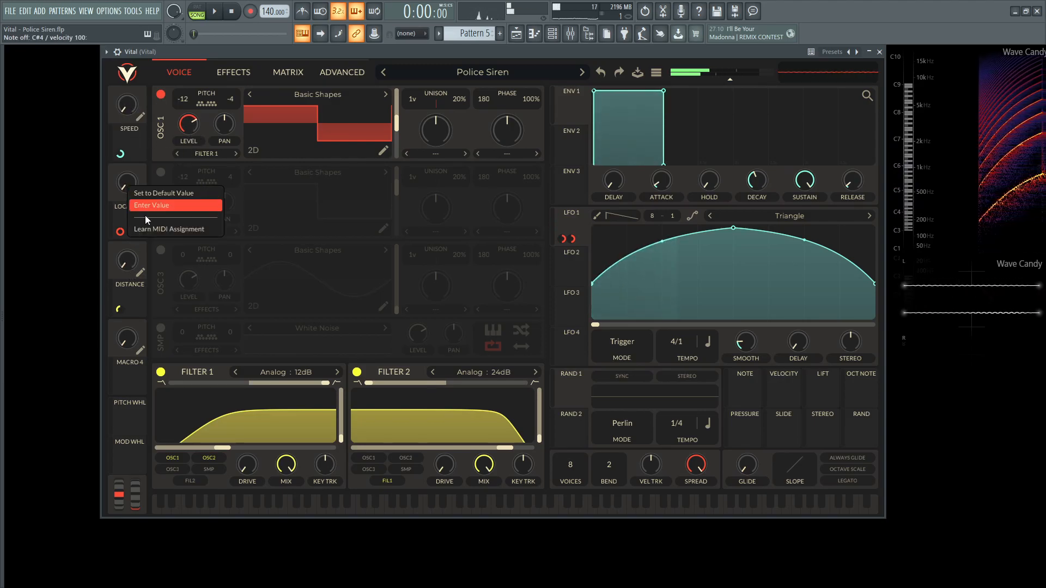
pyautogui.click(163, 208)
pyautogui.write('0.5')
pyautogui.press('Return')
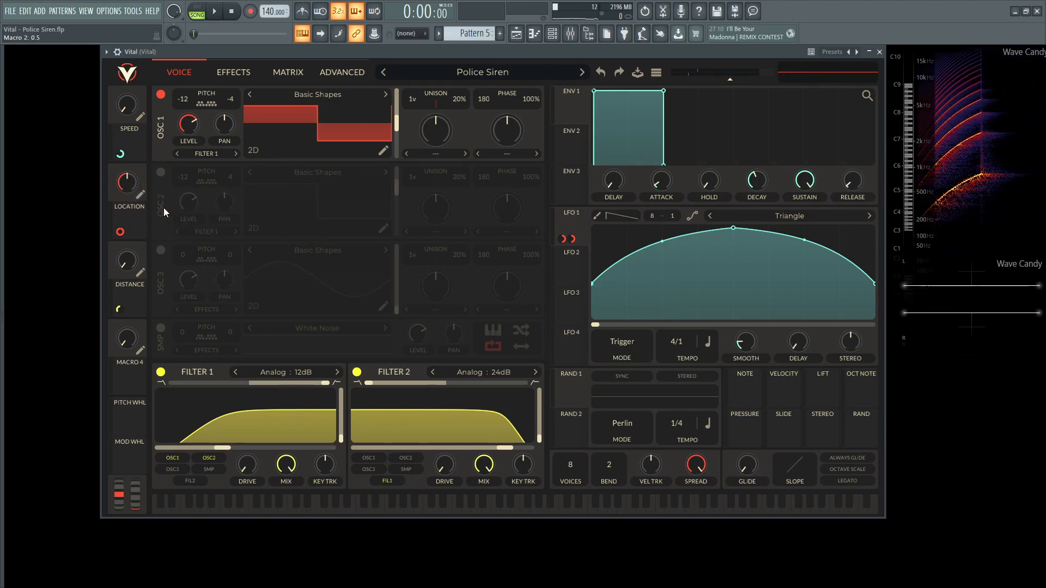
# Play test notes while sweeping the Speed macro, returning it to 0.
pyautogui.press('s')
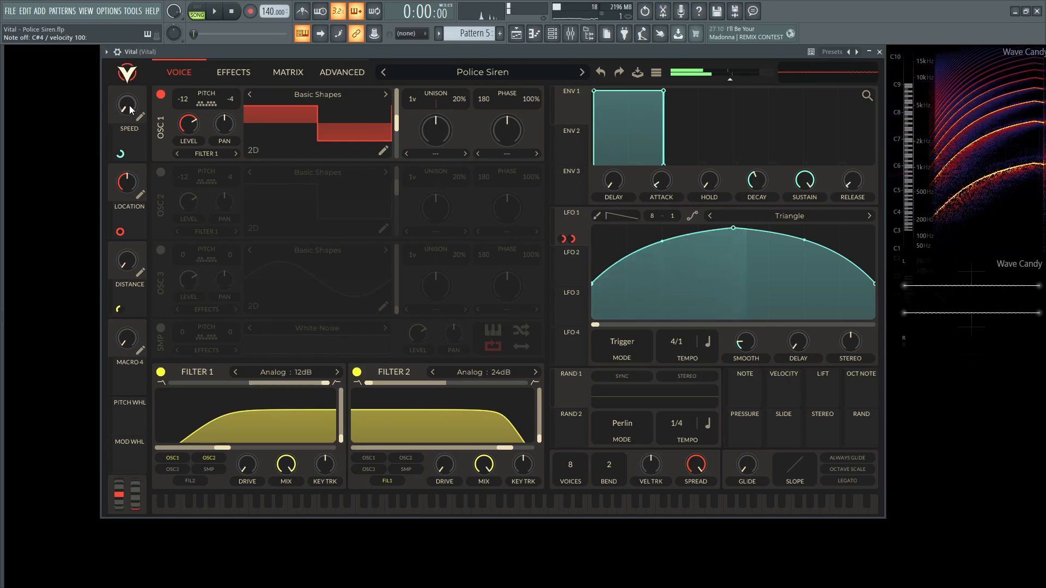
pyautogui.press('s')
pyautogui.moveTo(126, 108)
pyautogui.mouseDown()
pyautogui.moveTo(116, 24)
pyautogui.moveTo(108, 105)
pyautogui.mouseUp()
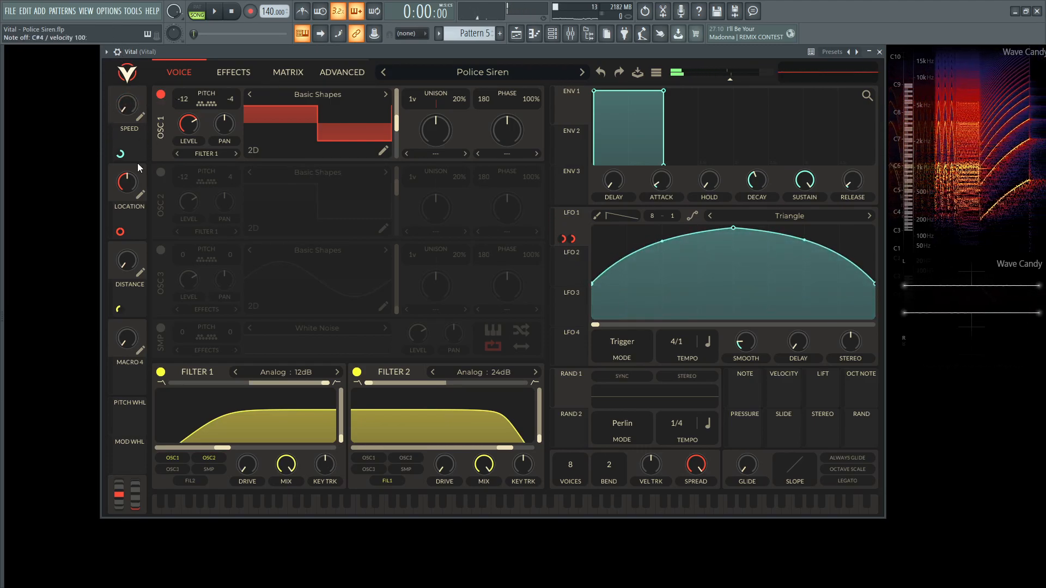
# Sweep the Location macro between its minimum and maximum while playing a note, ending at about 0.52.
pyautogui.moveTo(129, 182); pyautogui.dragTo(136, 256)
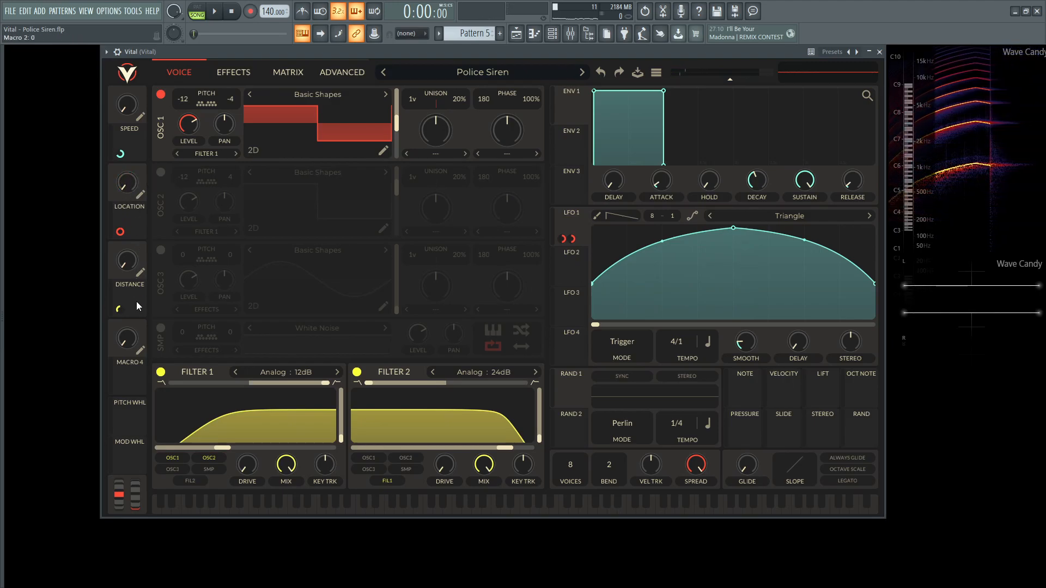
pyautogui.moveTo(142, 300); pyautogui.dragTo(133, 101)
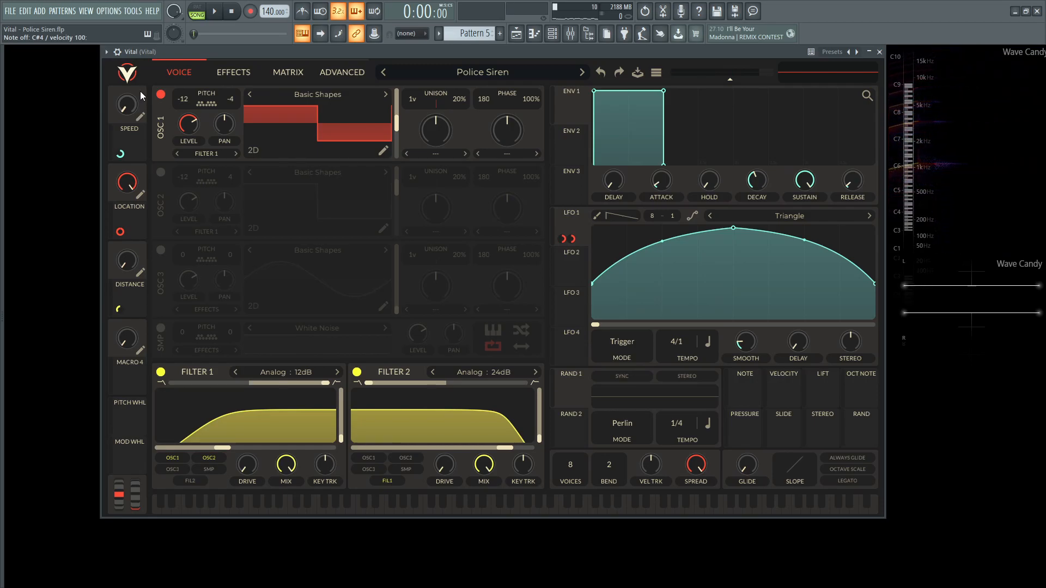
pyautogui.press('s')
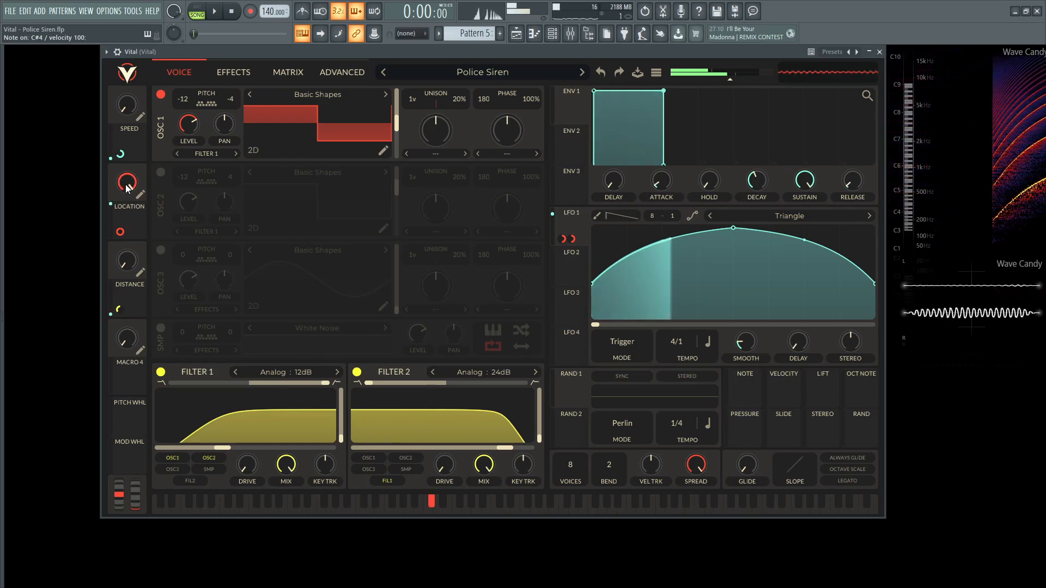
pyautogui.moveTo(127, 186); pyautogui.dragTo(105, 322)
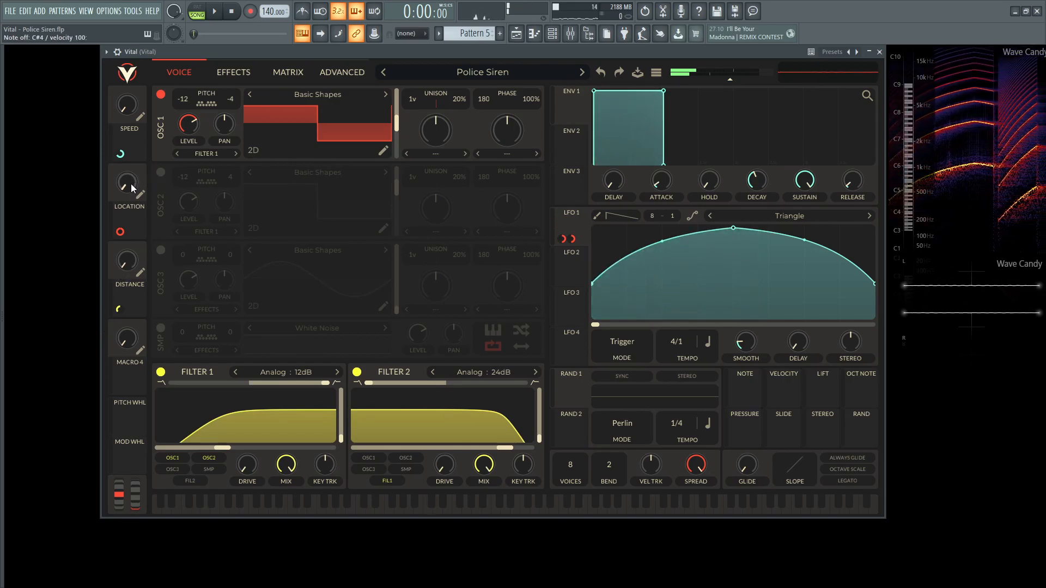
pyautogui.moveTo(130, 184); pyautogui.dragTo(129, 142)
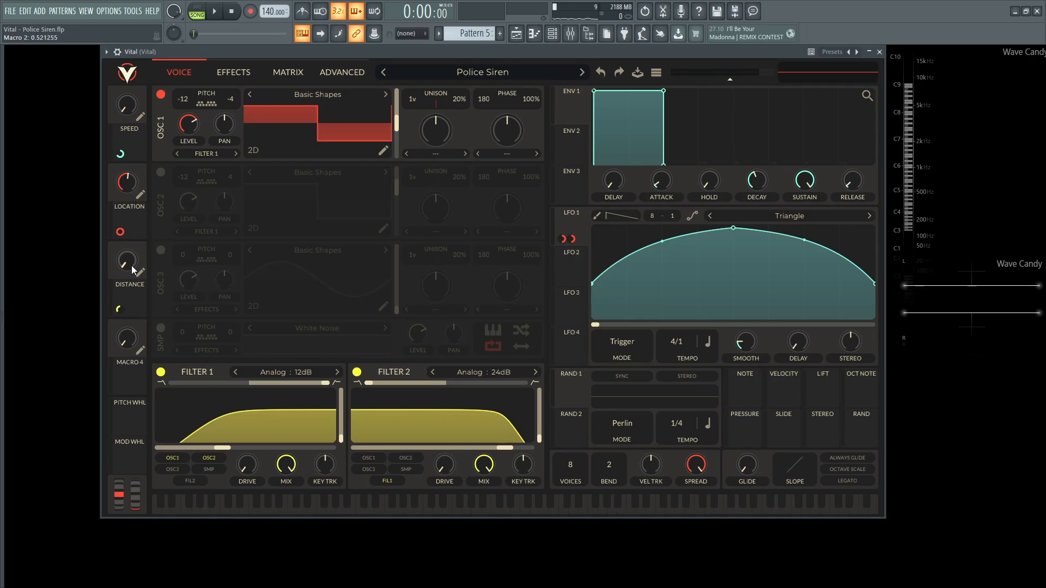
# With Location at 0, play a note, raise the Speed macro partway and vary Distance, ending at about 0.22.
pyautogui.moveTo(126, 189); pyautogui.dragTo(126, 203)
pyautogui.moveTo(127, 255); pyautogui.dragTo(127, 215)
pyautogui.press('s')
pyautogui.moveTo(127, 109); pyautogui.dragTo(123, 78)
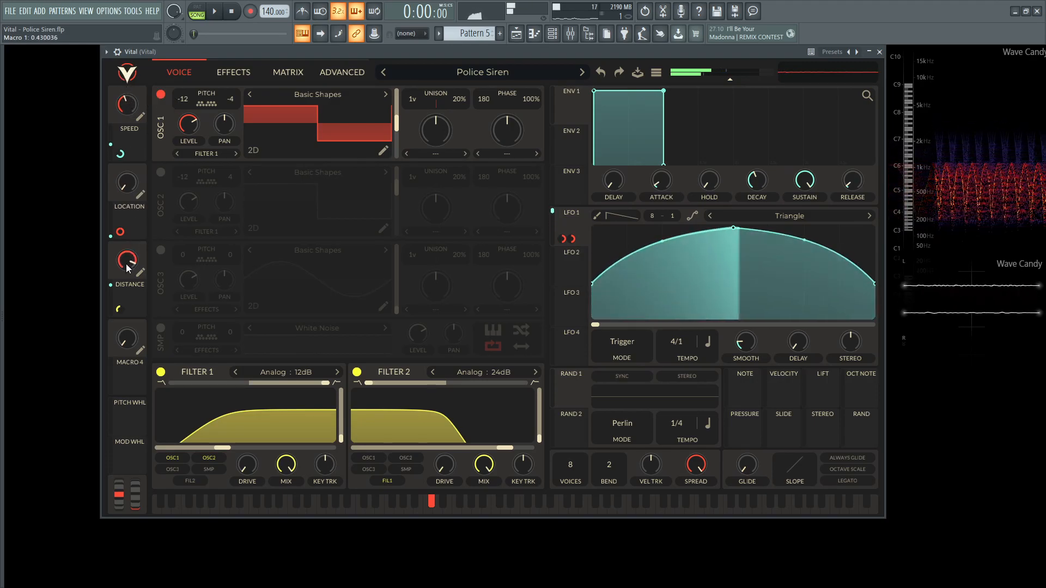
pyautogui.moveTo(126, 263); pyautogui.dragTo(126, 312)
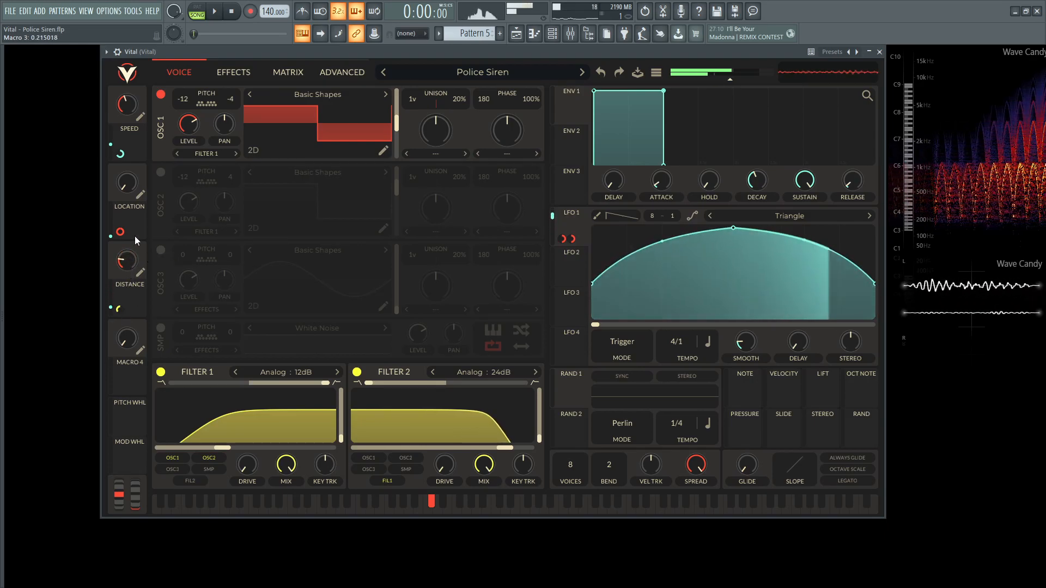
# Sweep the Location macro to its maximum and back to about its centre, and set Distance to 0.
pyautogui.moveTo(127, 182); pyautogui.dragTo(125, 155)
pyautogui.moveTo(132, 255); pyautogui.dragTo(129, 308)
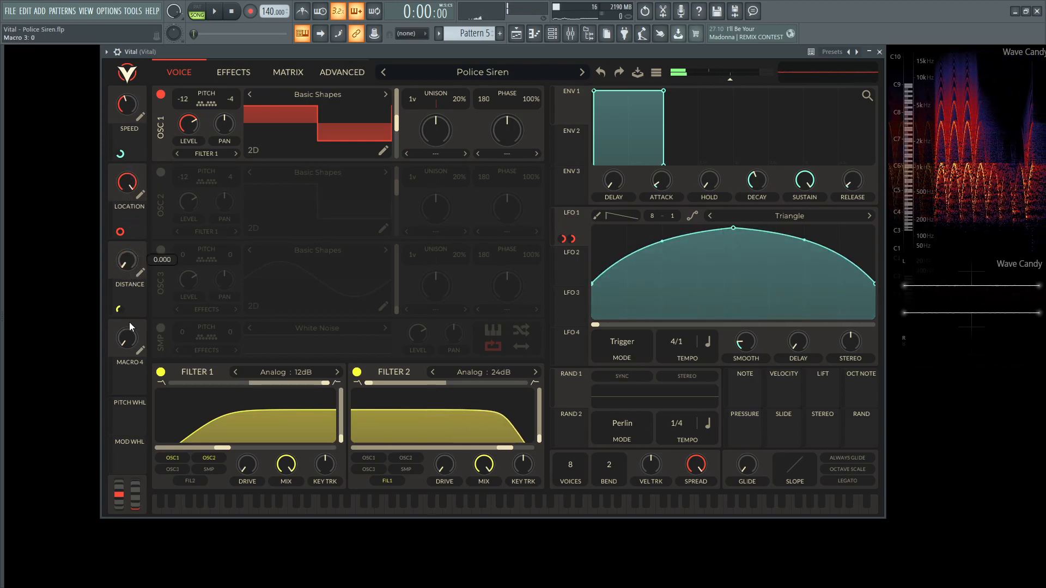
pyautogui.moveTo(126, 191); pyautogui.dragTo(130, 233)
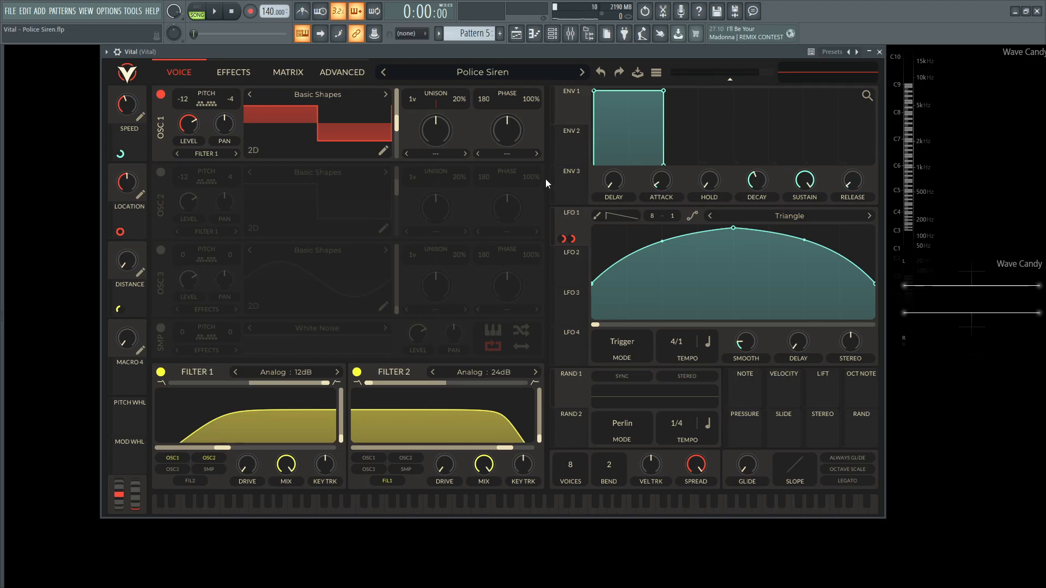
# Play test notes at different pitches to audition the siren with the current macro settings.
pyautogui.moveTo(566, 241)
pyautogui.press('s')
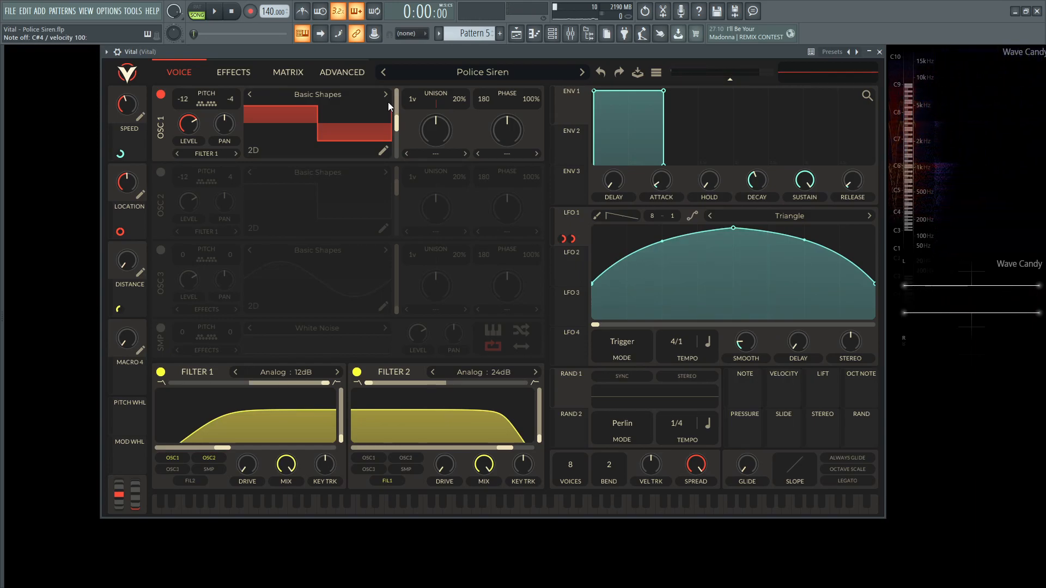
pyautogui.press('h')
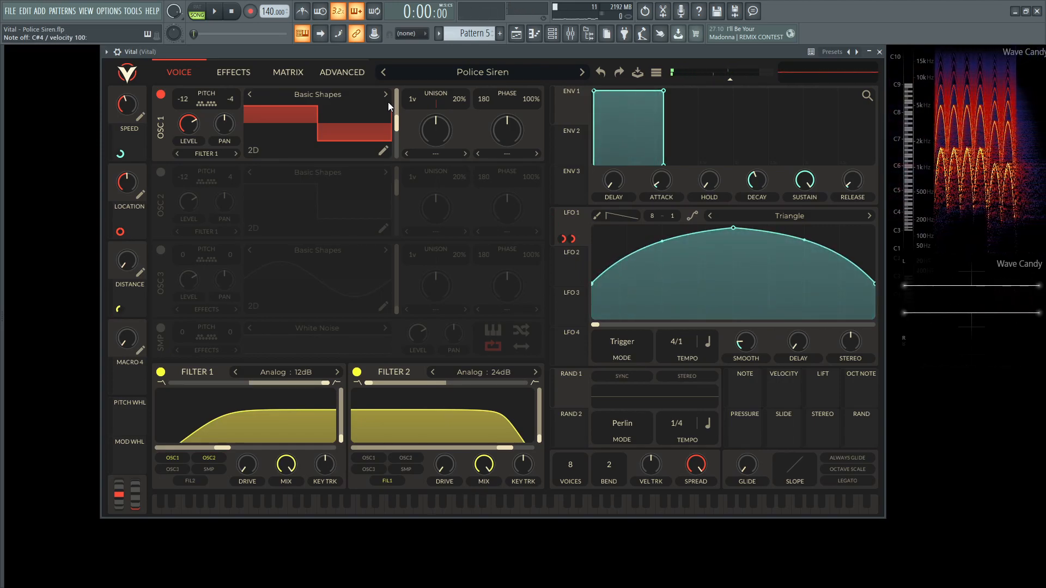
# Open the effects page and review the Chorus frequency, feedback, mix, depth, delay and cutoff settings.
pyautogui.click(244, 70)
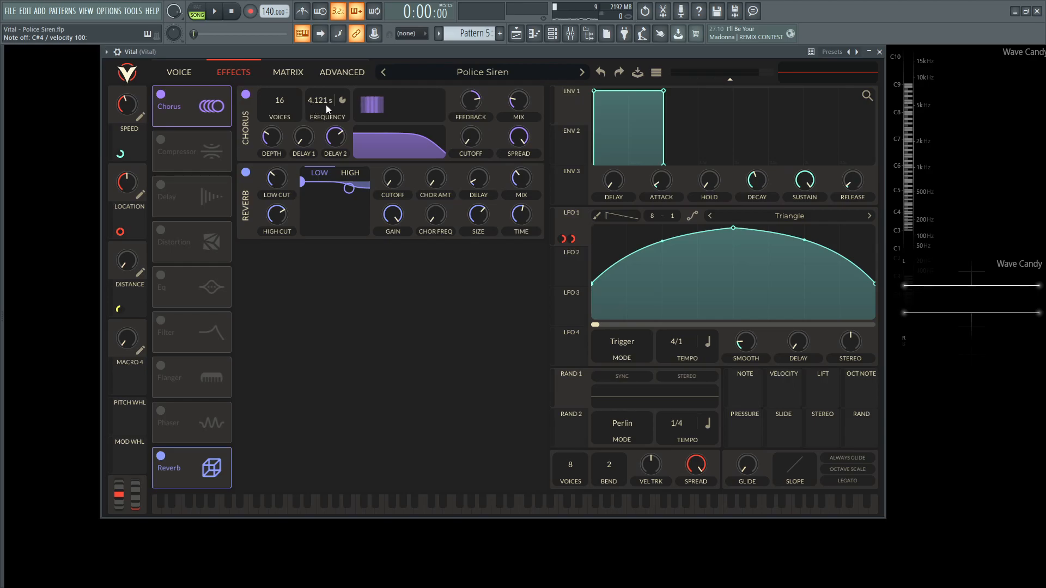
pyautogui.moveTo(472, 106)
pyautogui.moveTo(521, 105)
pyautogui.moveTo(274, 146)
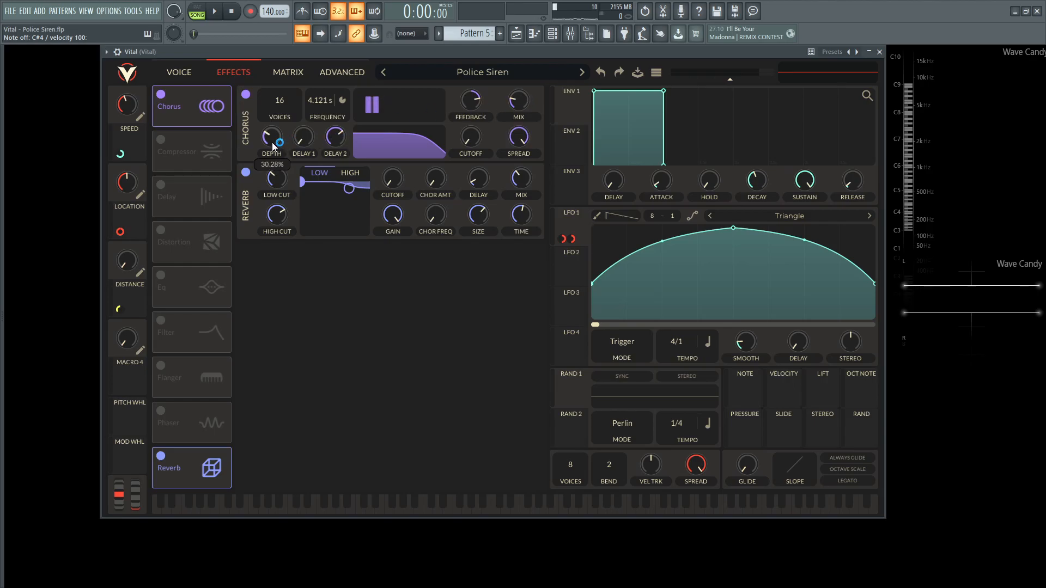
pyautogui.moveTo(306, 139)
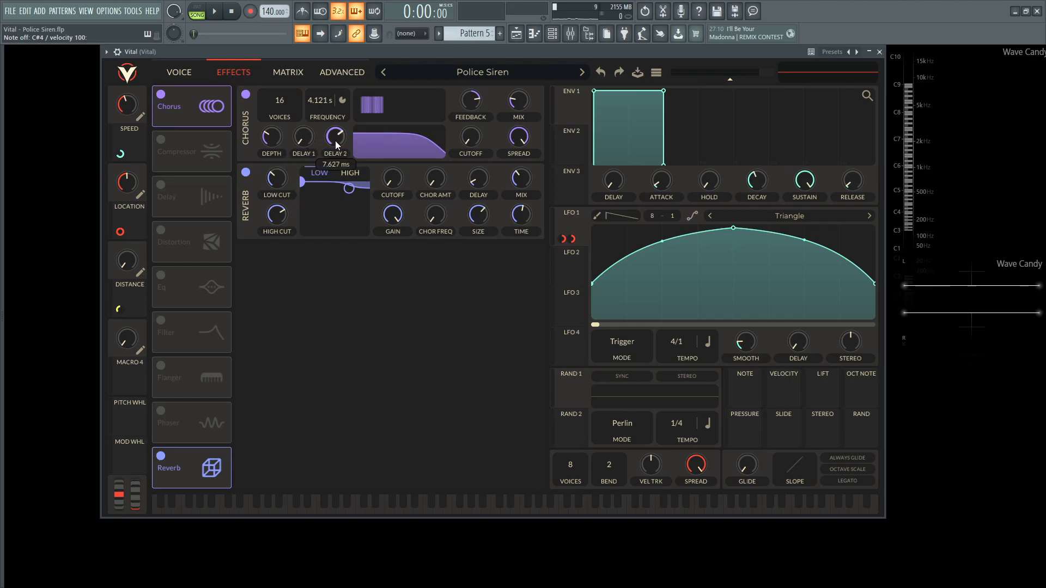
pyautogui.moveTo(472, 143)
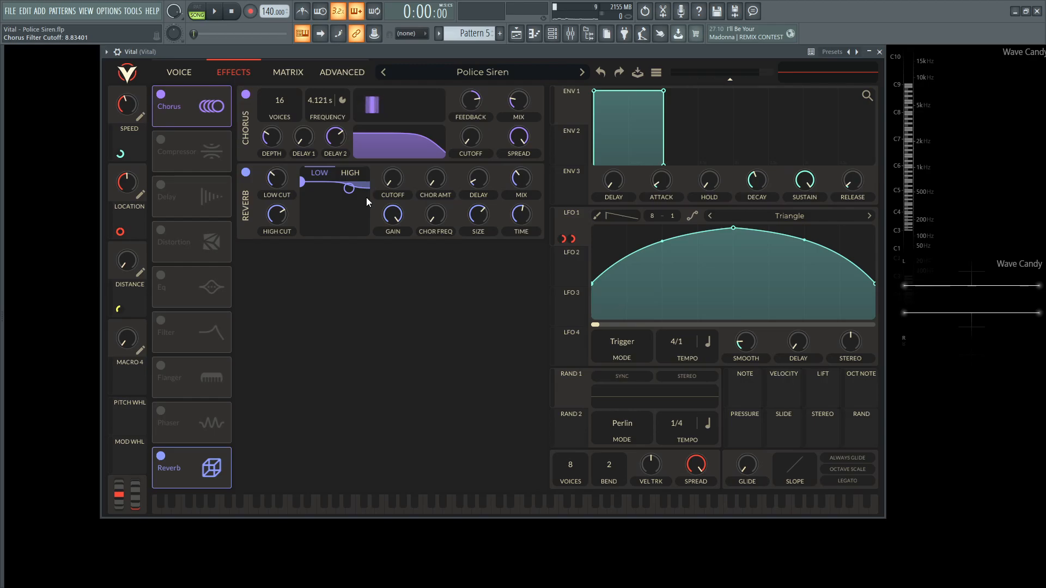
# Review the Reverb low cut, high cut, cutoff, delay, mix, time and size settings.
pyautogui.moveTo(275, 186)
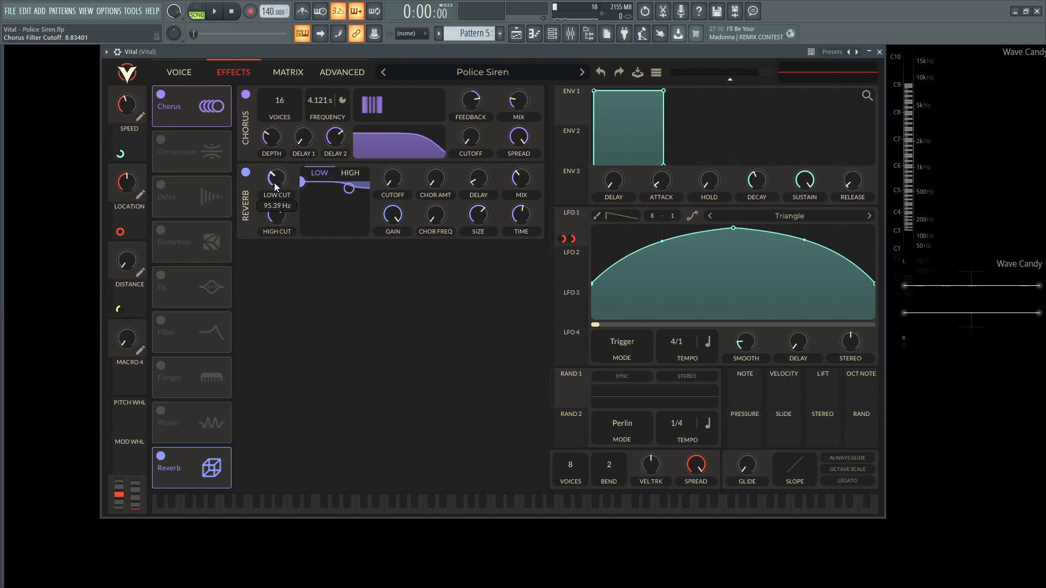
pyautogui.moveTo(282, 218)
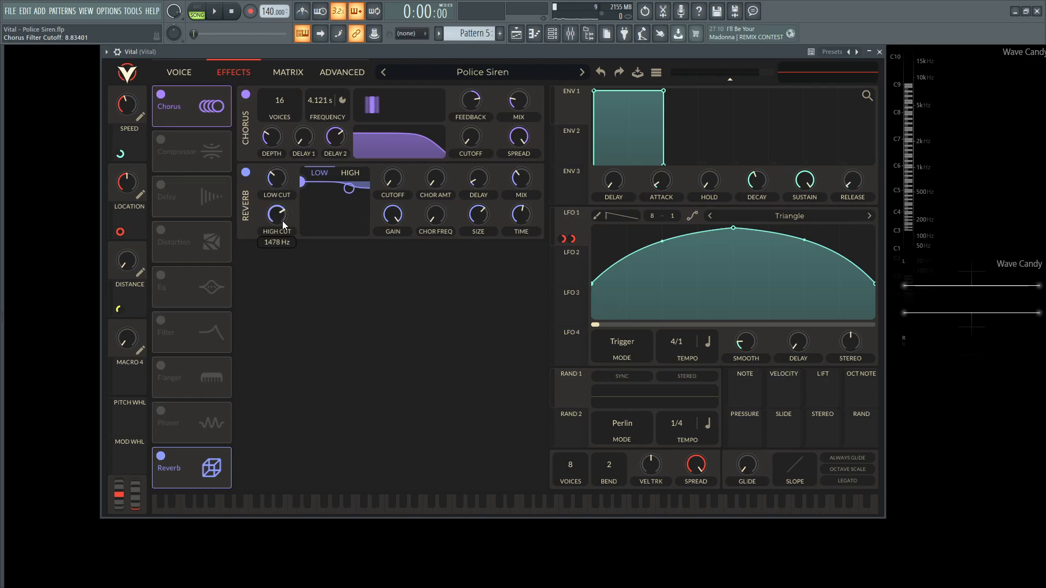
pyautogui.moveTo(392, 182)
pyautogui.moveTo(482, 181)
pyautogui.moveTo(520, 184)
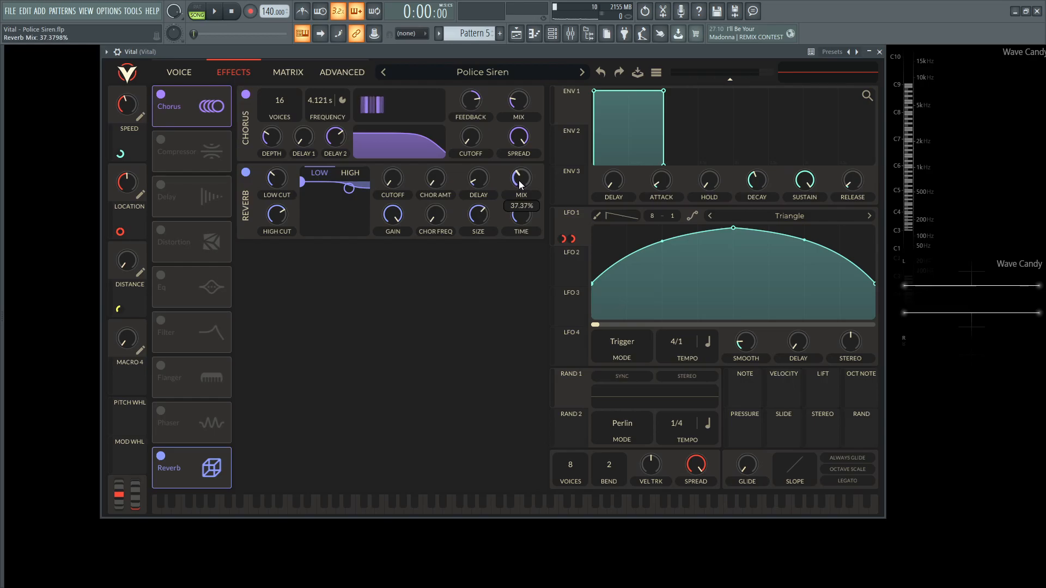
pyautogui.moveTo(526, 224)
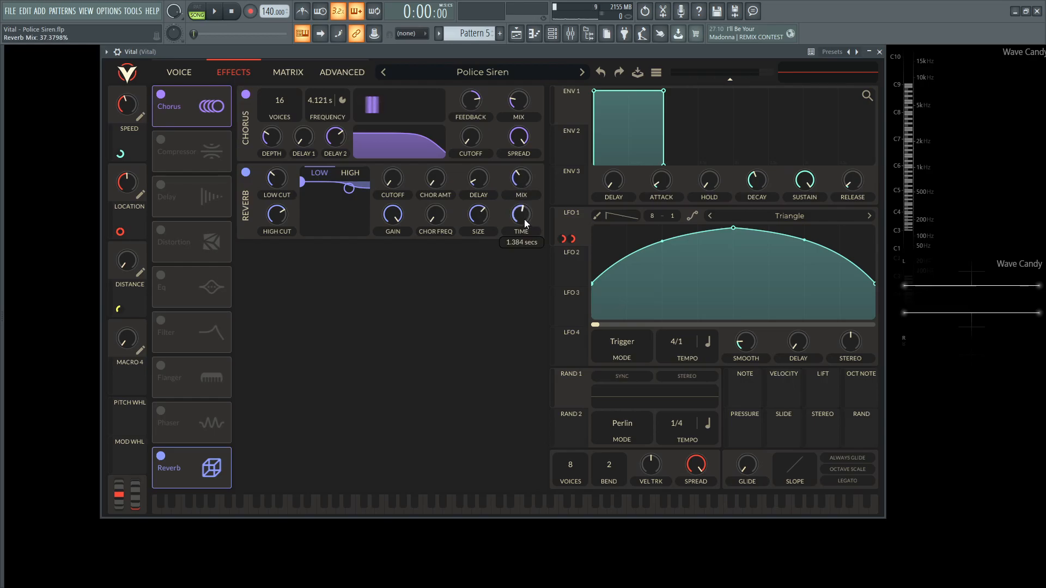
pyautogui.moveTo(480, 219)
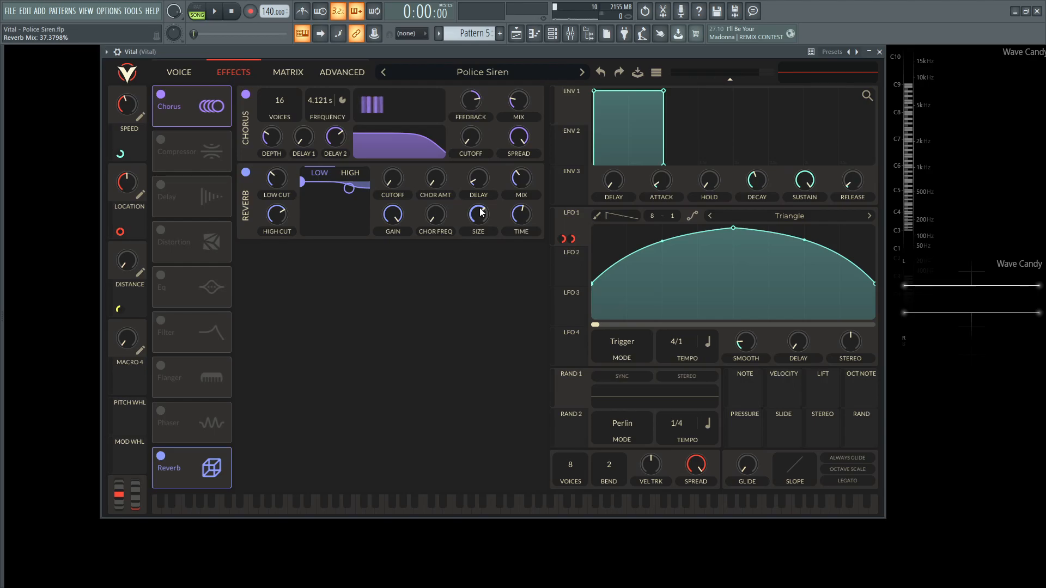
# Set the Reverb chorus frequency to its minimum of about 0.004 Hz and check the reverb gain.
pyautogui.moveTo(425, 220)
pyautogui.moveTo(436, 216); pyautogui.dragTo(448, 249)
pyautogui.moveTo(392, 221)
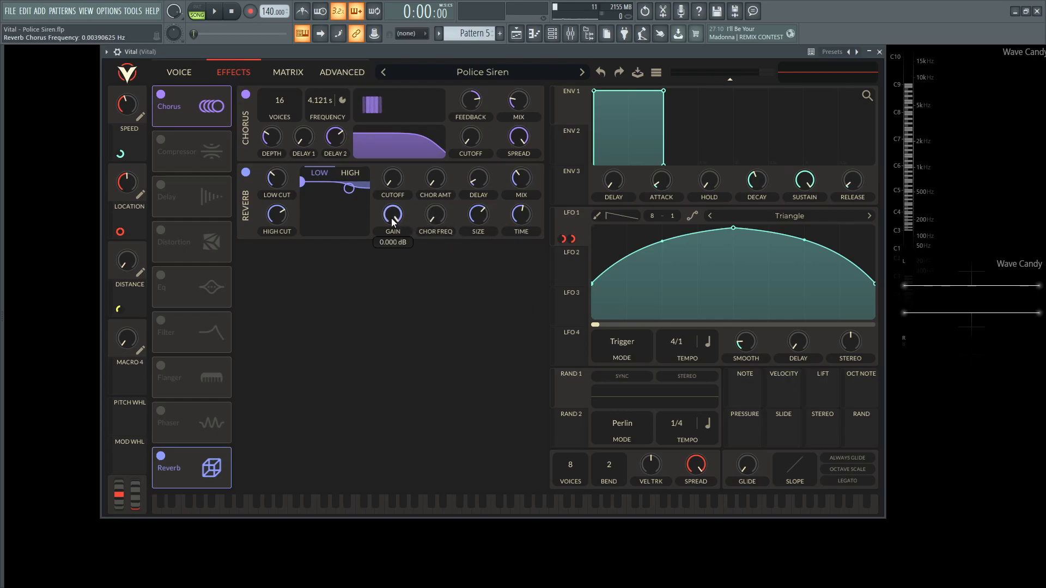
# Run song playback briefly, return to the oscillator and filter page, and stop playback.
pyautogui.press('space')
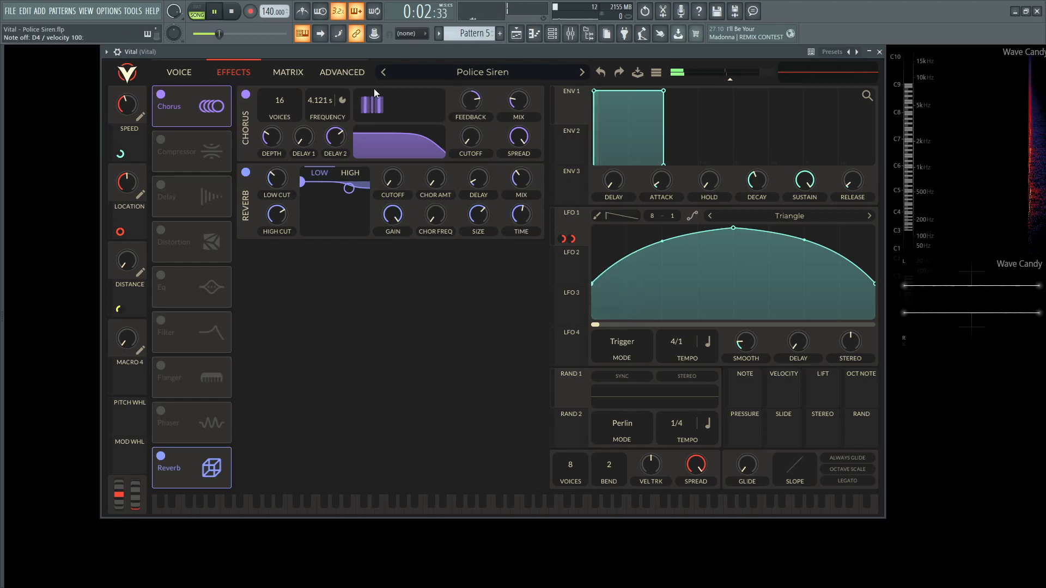
pyautogui.click(195, 70)
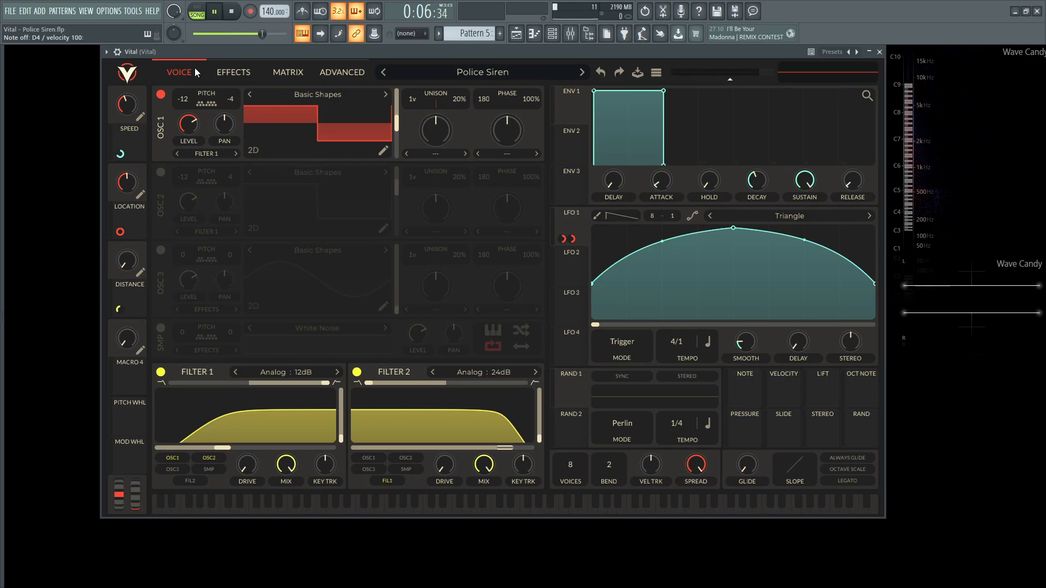
pyautogui.press('space')
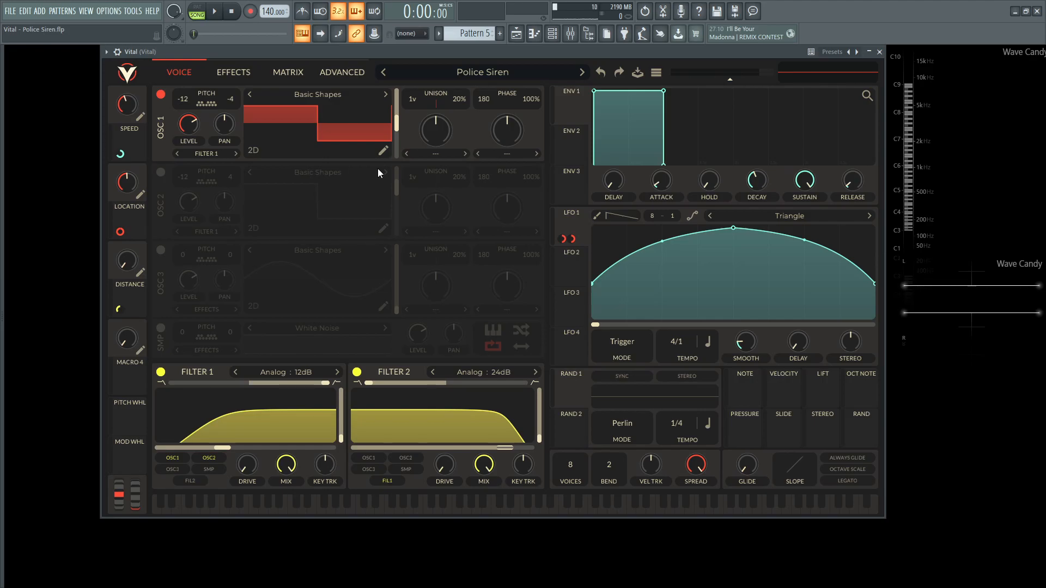
# Fine-tune the Speed macro to about 0.36 while auditioning the siren.
pyautogui.moveTo(129, 107)
pyautogui.moveTo(129, 106); pyautogui.dragTo(127, 107)
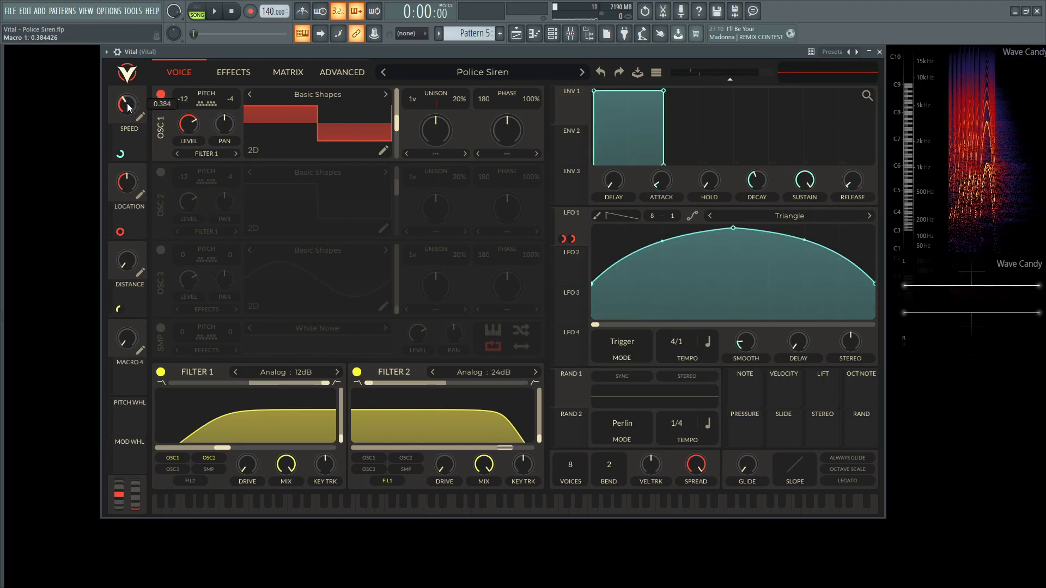
pyautogui.moveTo(130, 107); pyautogui.dragTo(130, 109)
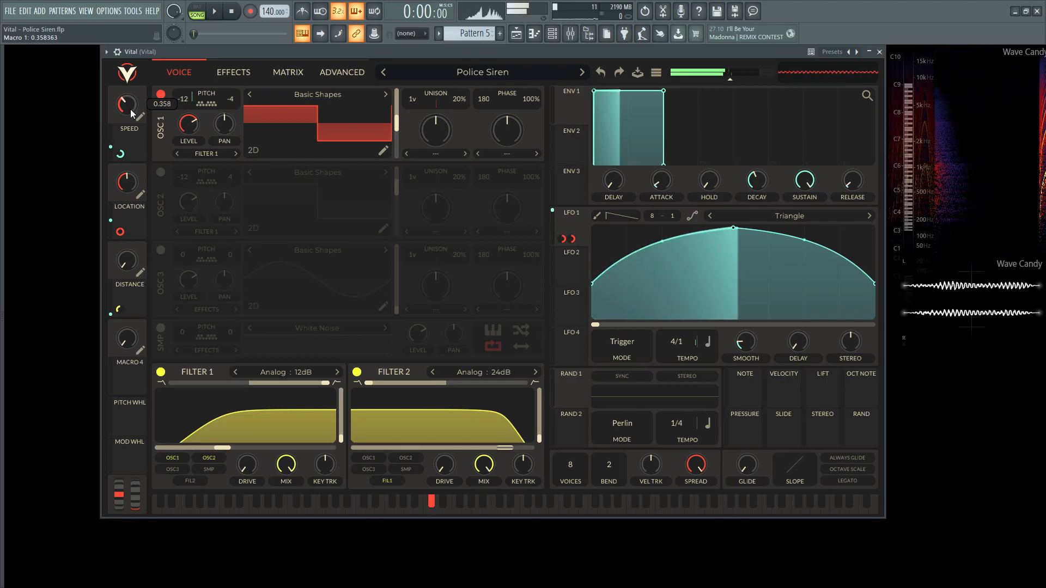